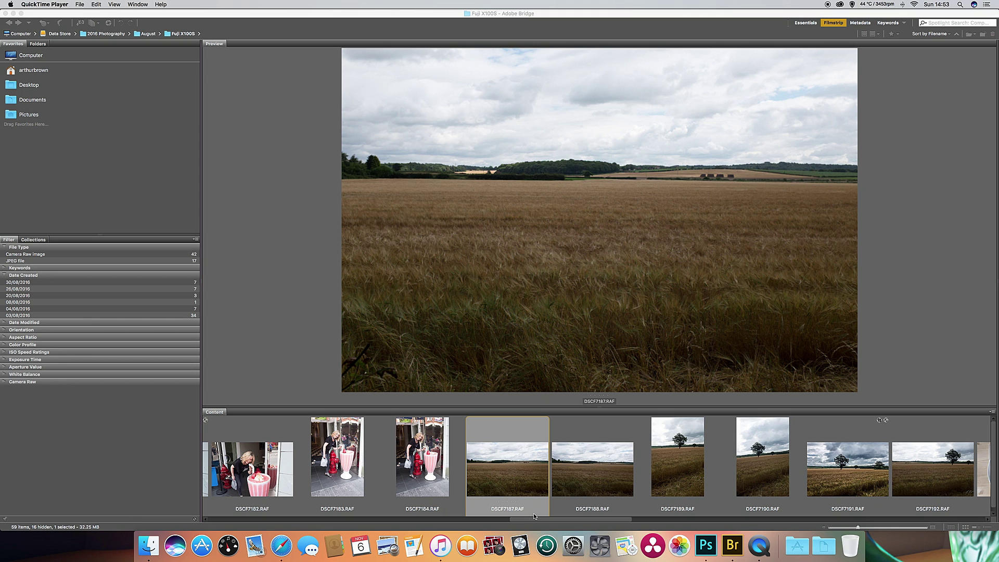
- Open DSCF7187.RAF from Bridge into the Camera Raw 9.7 dialog
double_click(517, 477)
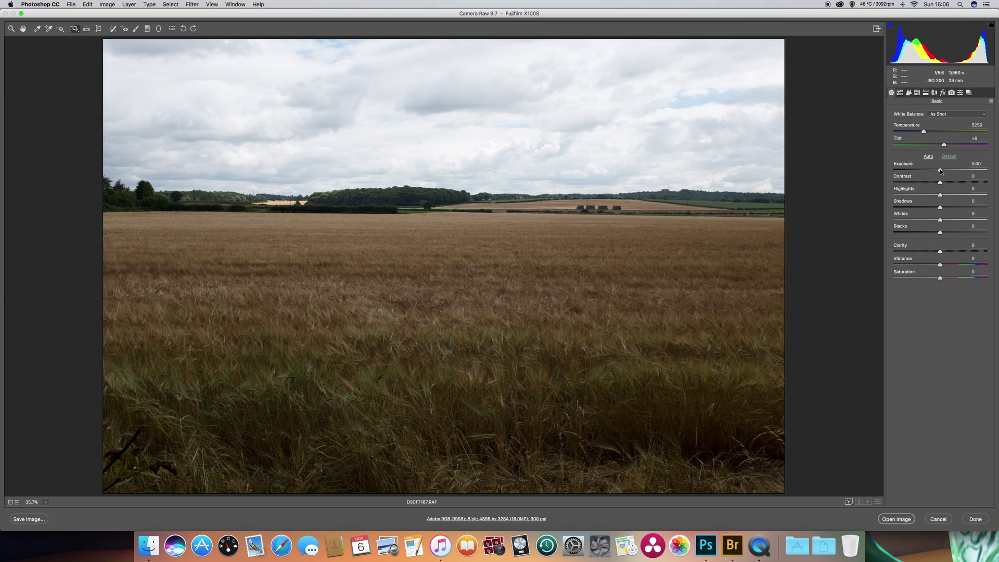
mouse_move(940, 170)
mouse_down()
mouse_move(931, 170)
mouse_move(956, 170)
mouse_up()
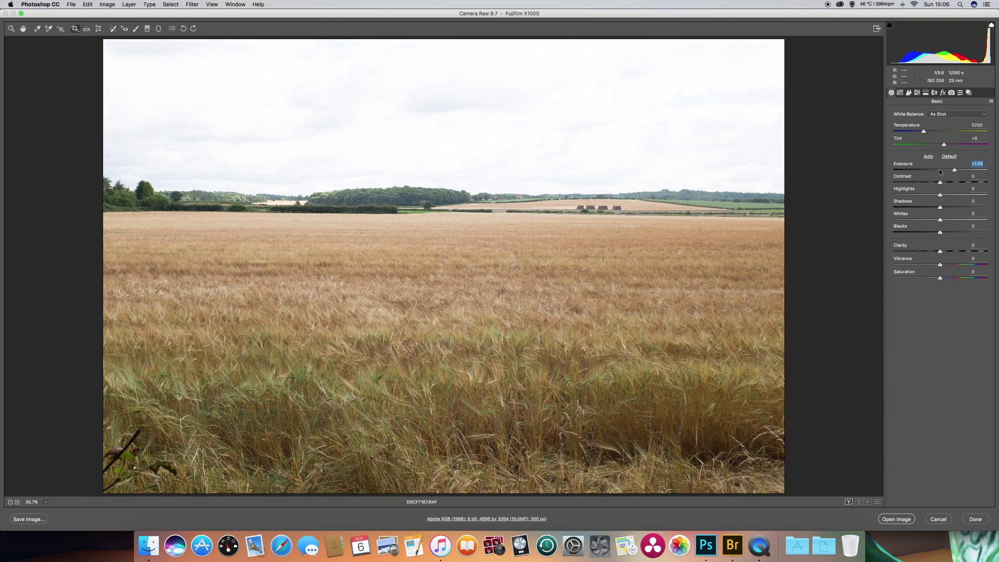
double_click(942, 171)
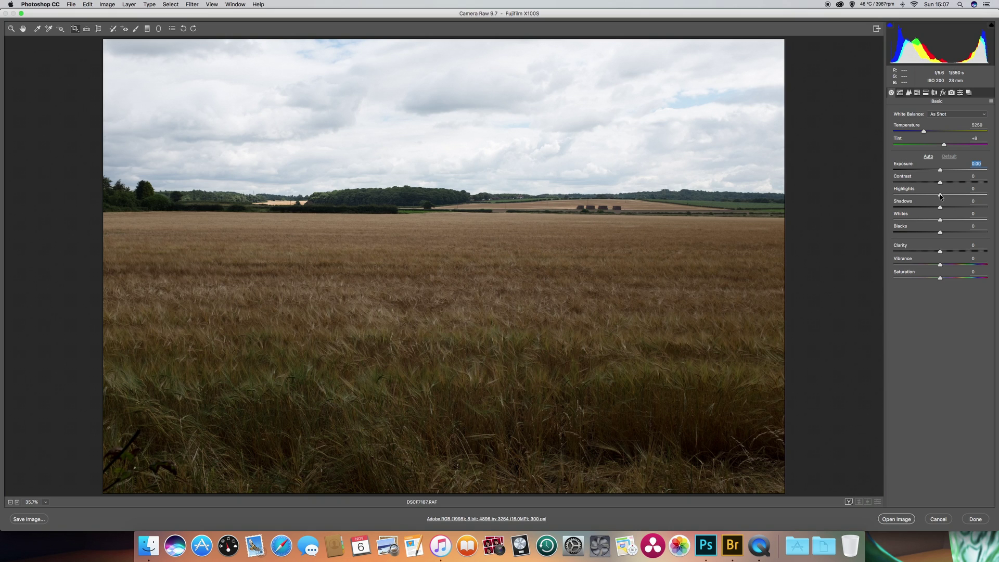
- Set Highlights to -100, Shadows to +63 and Contrast to +41 in the Basic panel
drag(939, 196, 892, 197)
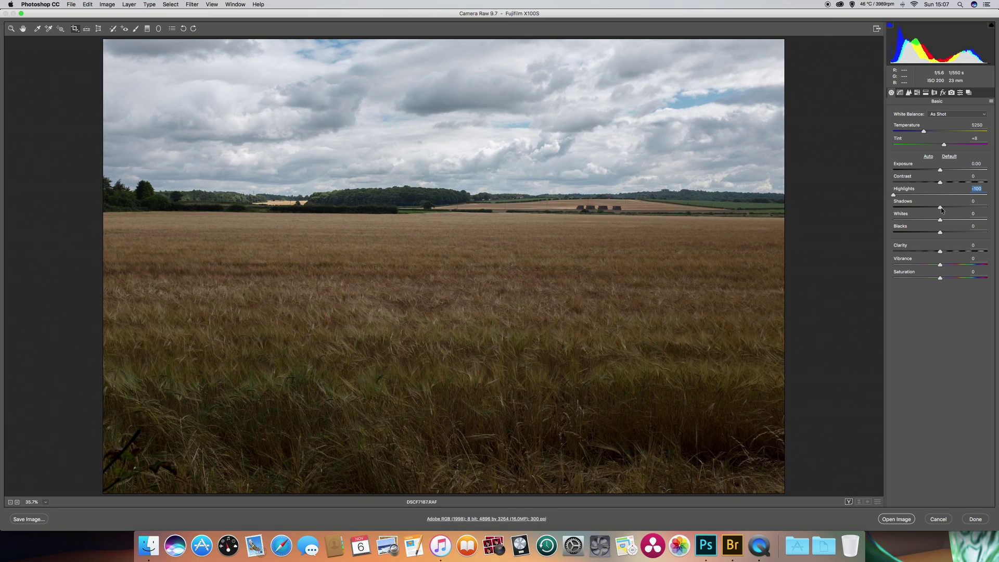
drag(940, 208, 968, 208)
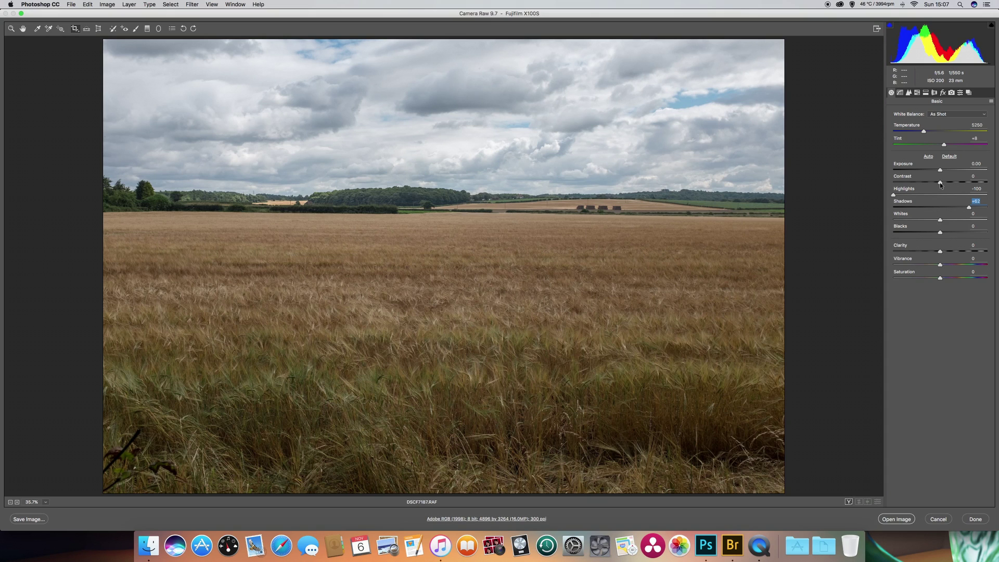
drag(939, 183, 960, 187)
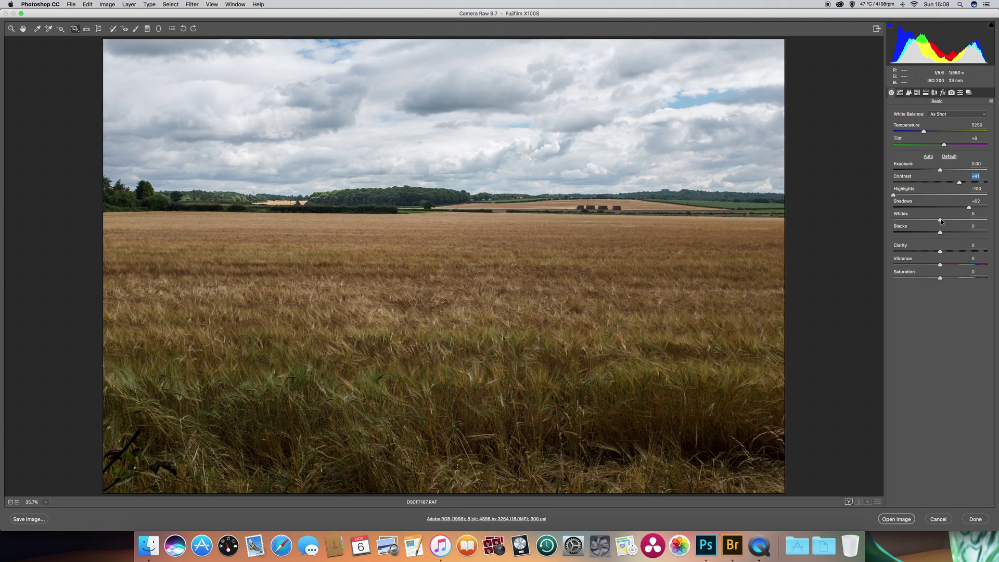
- Alt-drag Whites to +28 and Blacks to +3 while watching the clipping preview
key(alt)
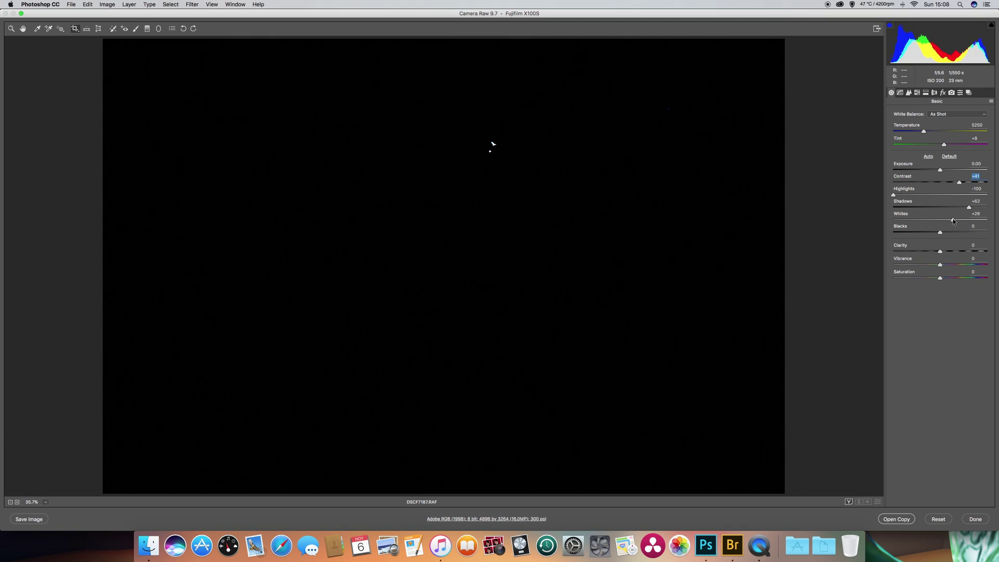
drag(953, 221, 953, 221)
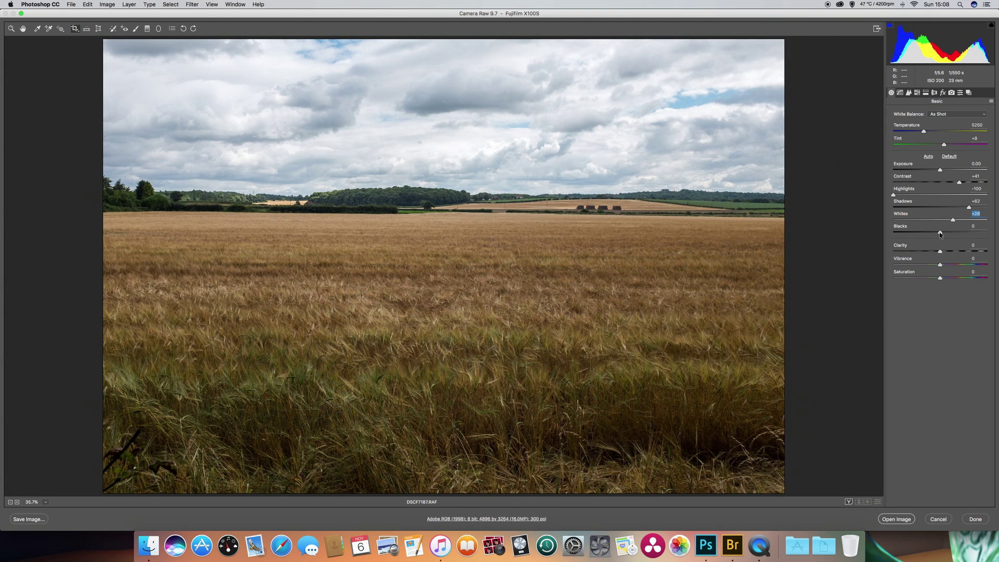
key(alt)
drag(940, 235, 940, 234)
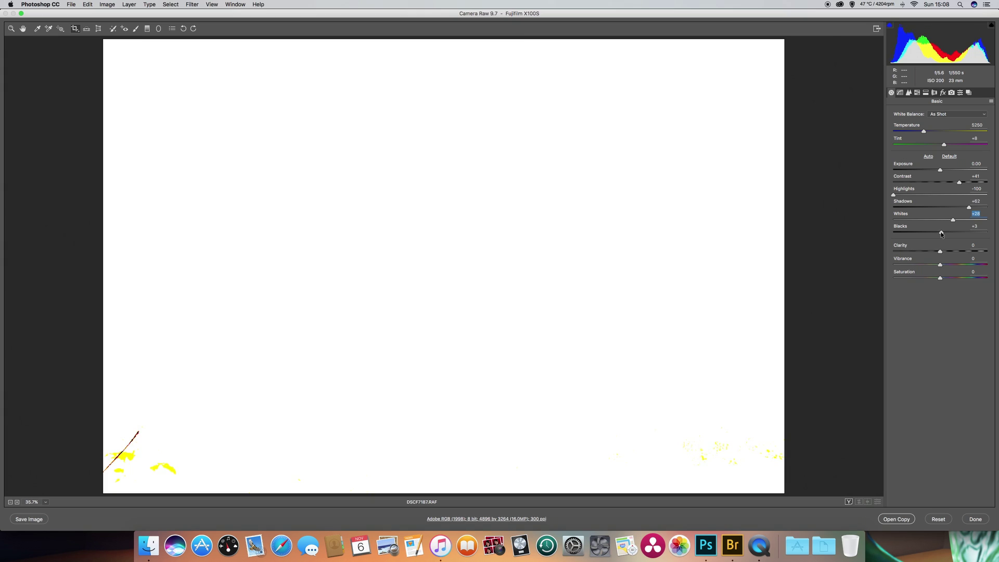
mouse_move(940, 234)
mouse_down()
mouse_move(908, 232)
mouse_move(940, 233)
mouse_up()
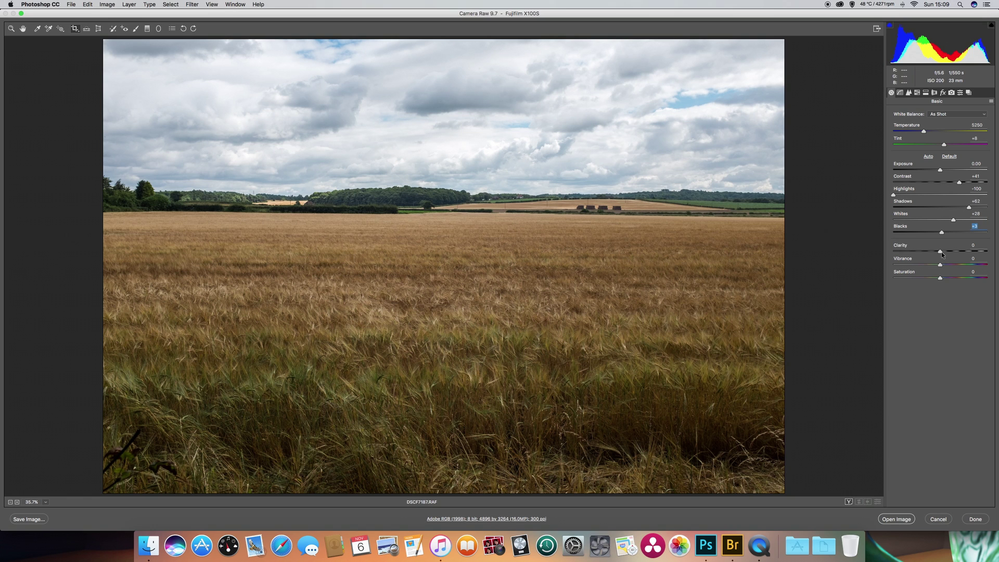
- Raise Clarity to about +85 and set Vibrance to a modest +13
drag(941, 253, 979, 252)
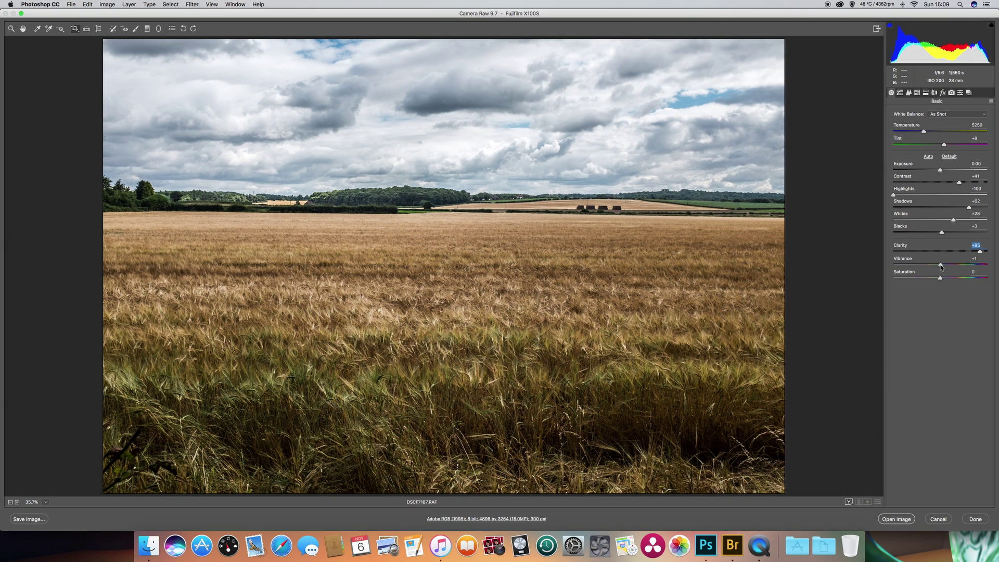
drag(940, 266, 990, 265)
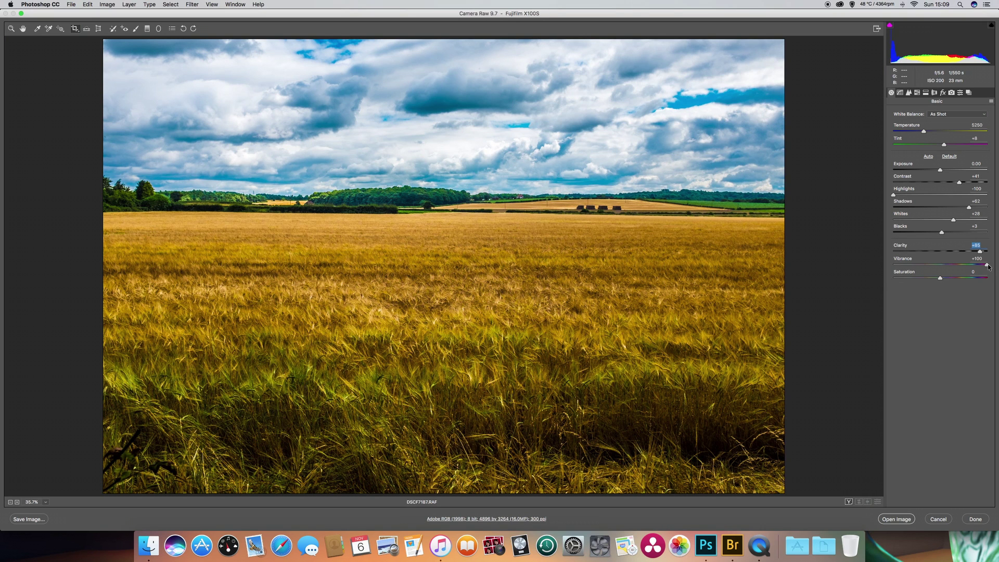
drag(990, 265, 963, 264)
double_click(944, 266)
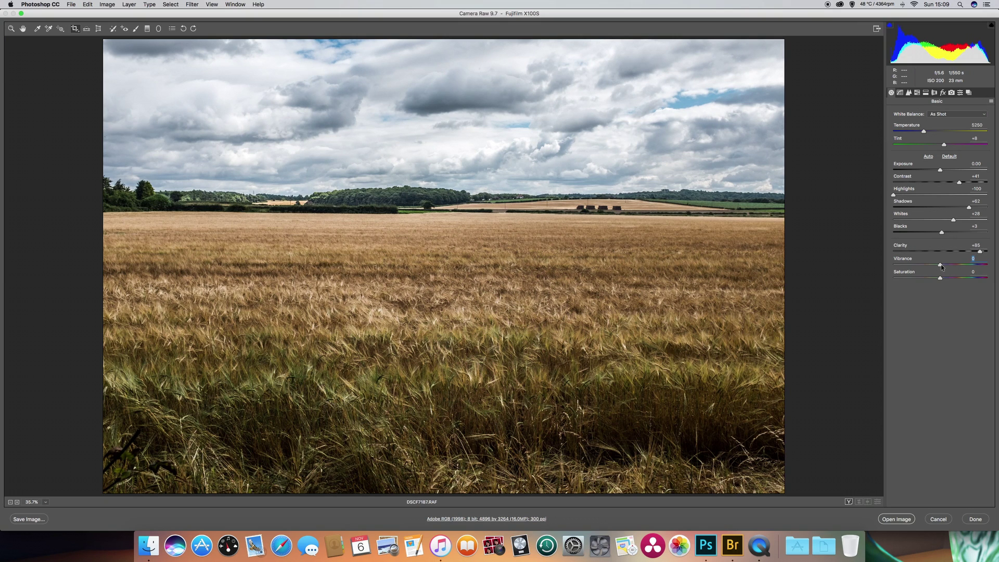
drag(941, 266, 947, 266)
- Push Saturation to +100 for comparison, then bring it back to 0
drag(940, 279, 996, 278)
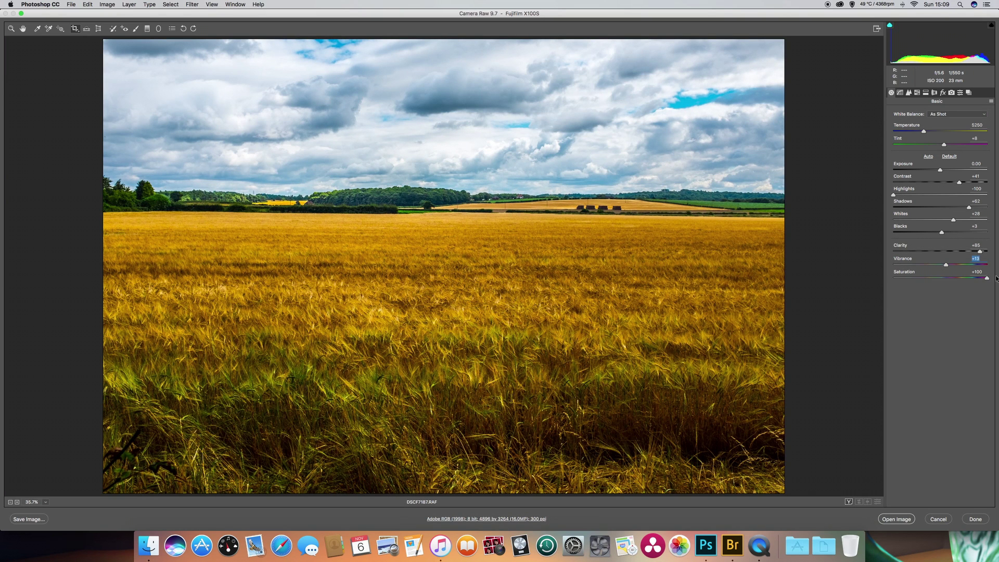
drag(996, 278, 889, 285)
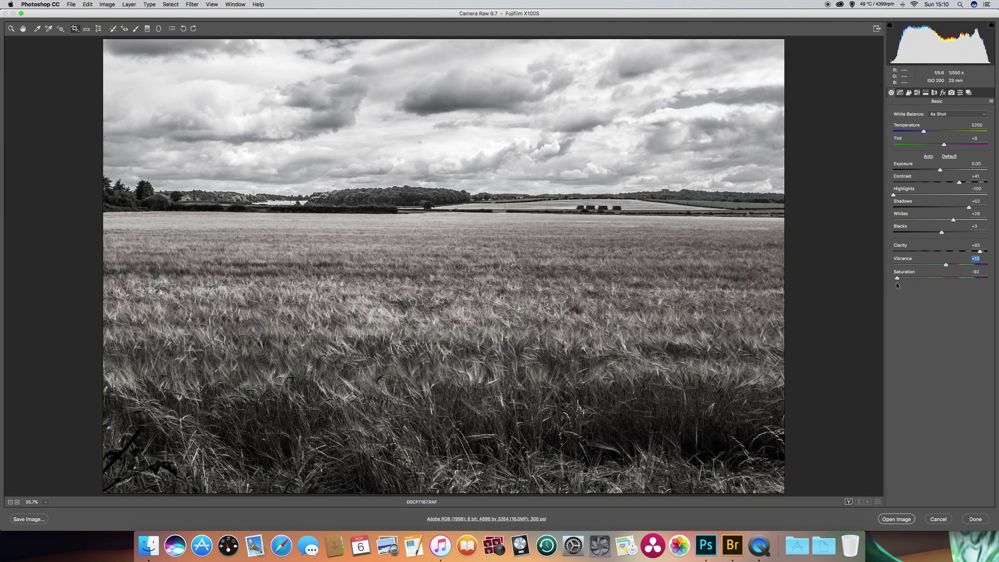
drag(896, 282, 939, 278)
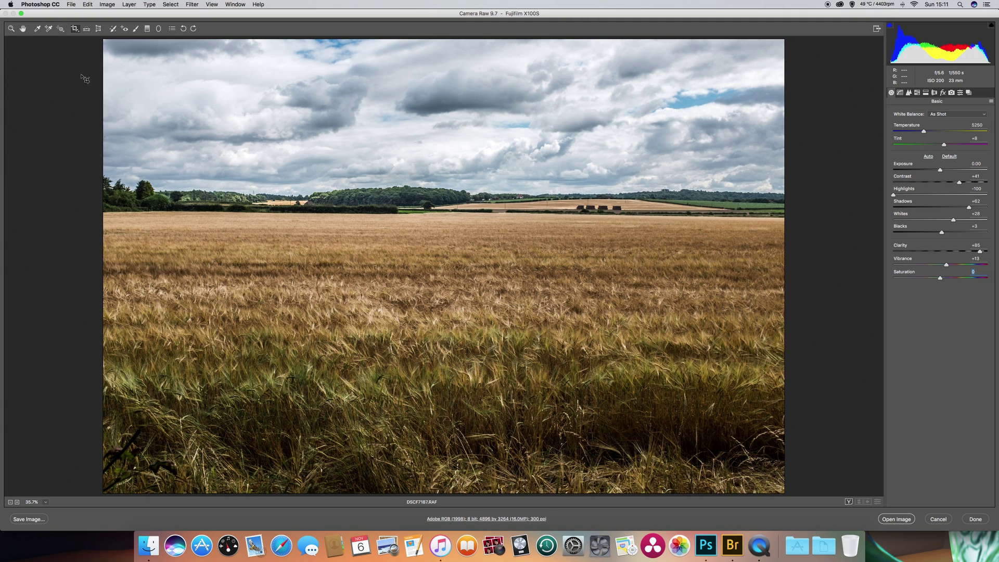
- Straighten the wheat field along its horizon, cropping it to 4828 by 3219 pixels
click(87, 29)
drag(402, 207, 777, 209)
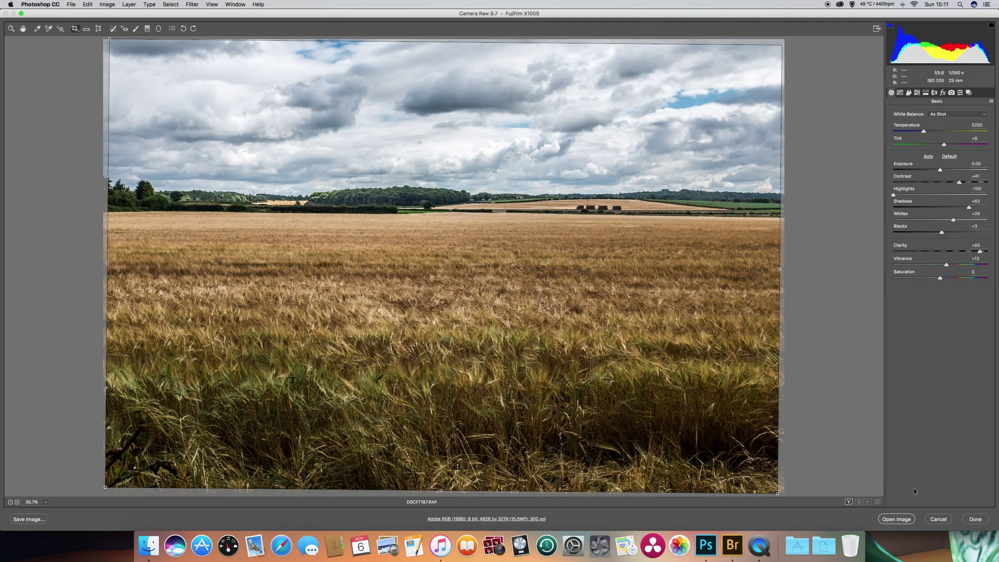
- Open the adjusted wheat-field photo in Photoshop, leaving Bridge previewing IMG_1566.CR2
click(897, 519)
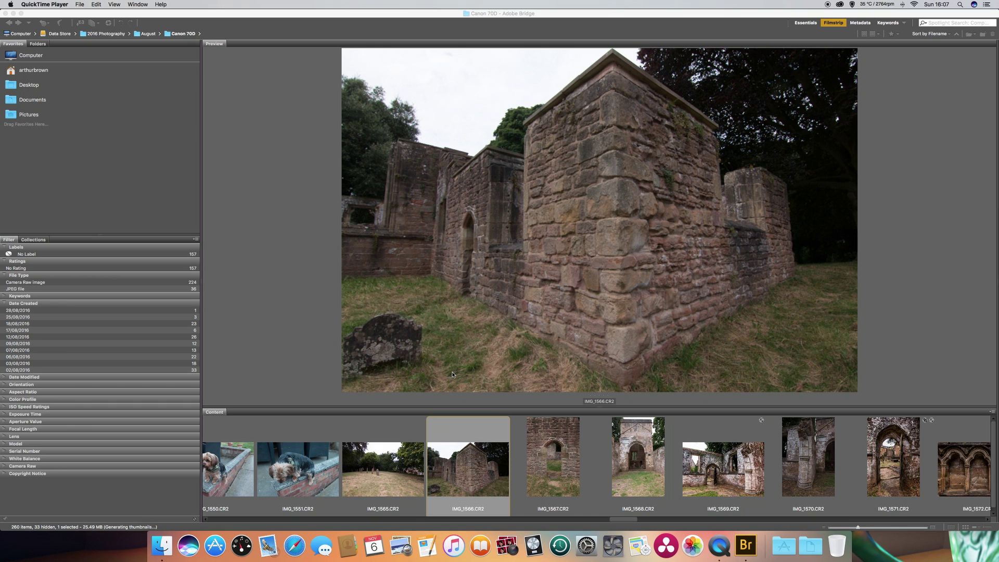
- Open IMG_1566.CR2 from Bridge's Canon 70D folder into Camera Raw
click(471, 462)
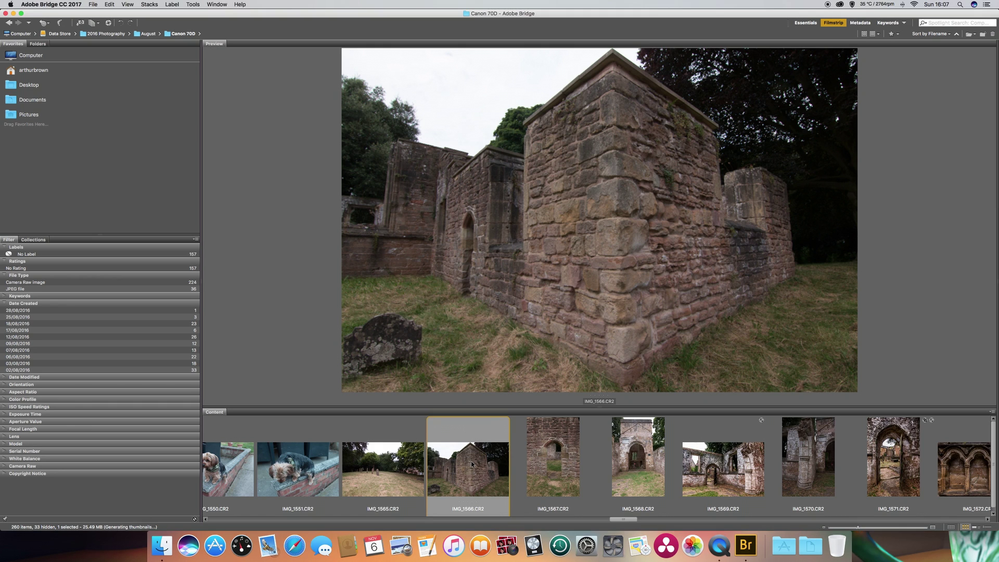
double_click(470, 461)
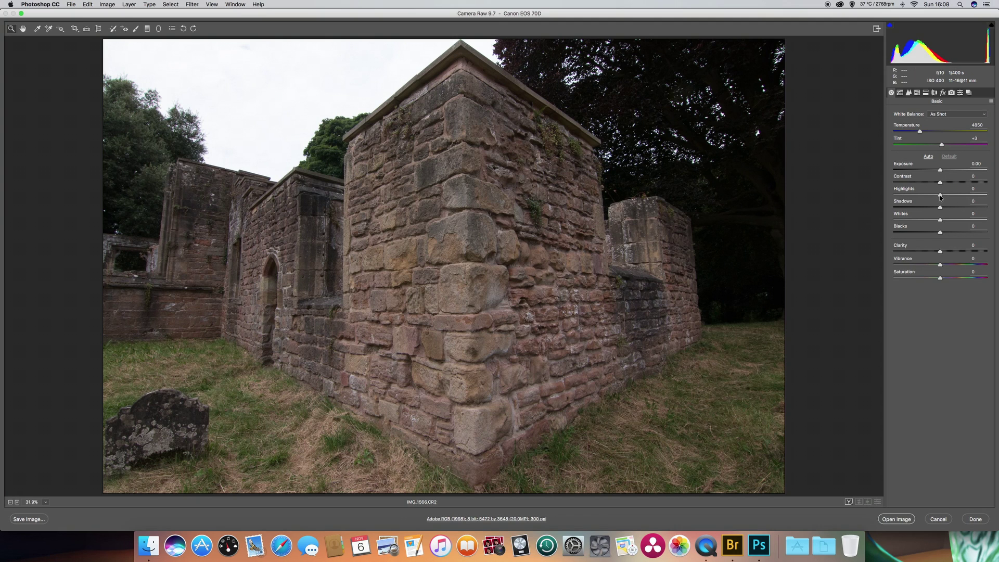
- Set the church photo's Highlights to -100 and Shadows to +100
drag(940, 196, 883, 197)
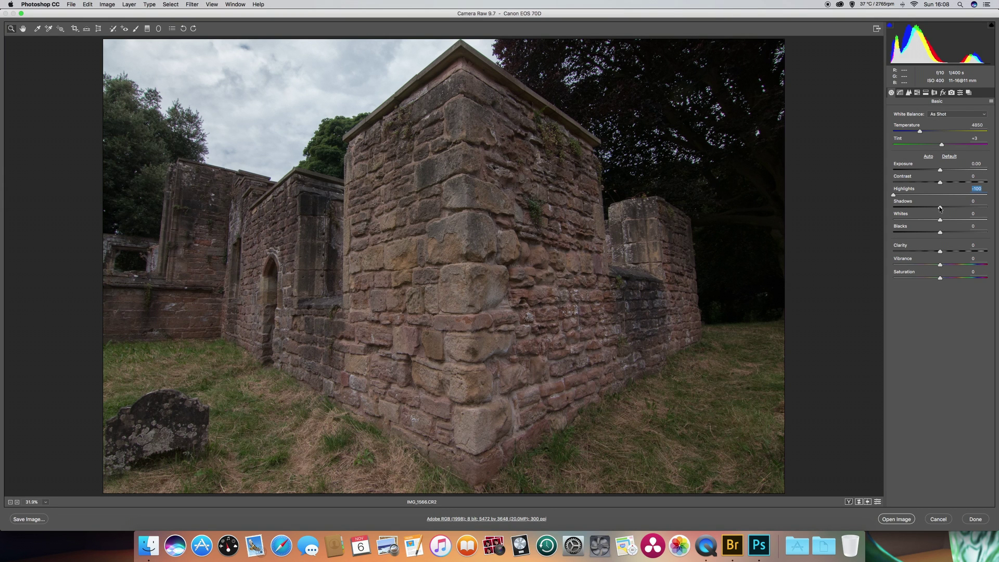
drag(939, 209, 993, 213)
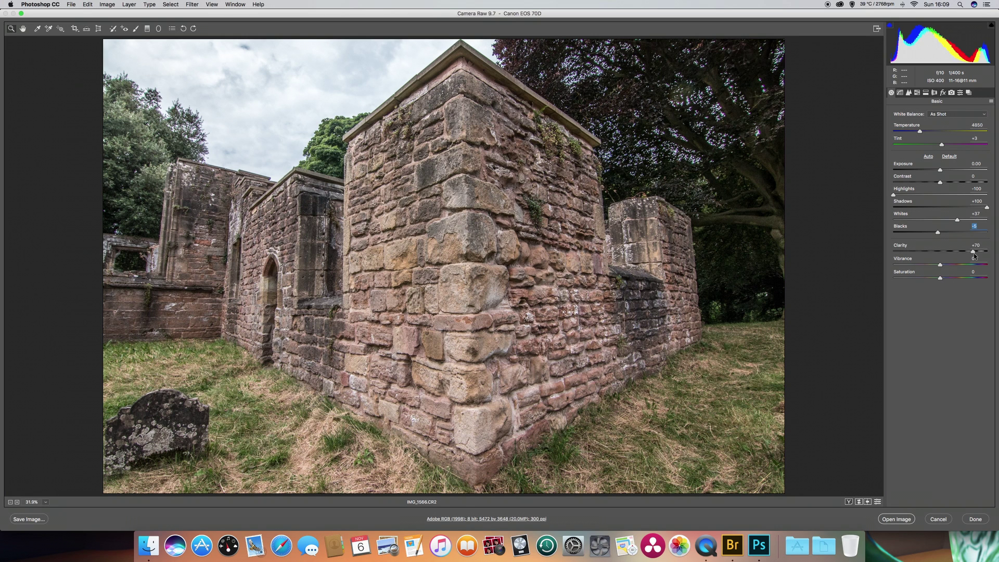
- Raise the church photo's Vibrance toward +78 in the Basic panel
click(973, 252)
drag(941, 266, 974, 268)
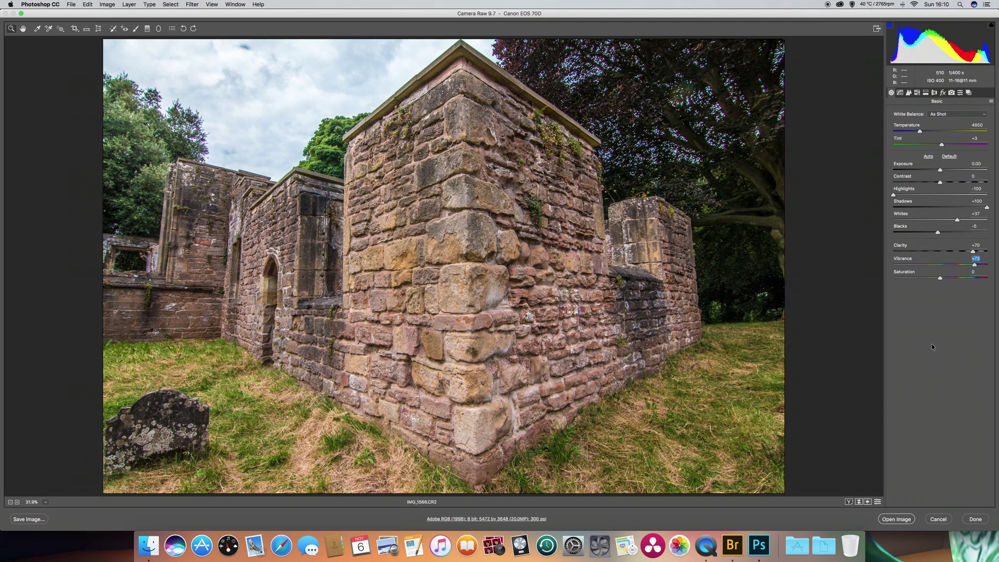
- Open the edited IMG_1566.CR2 as a Photoshop document and bring Photoshop forward
click(897, 519)
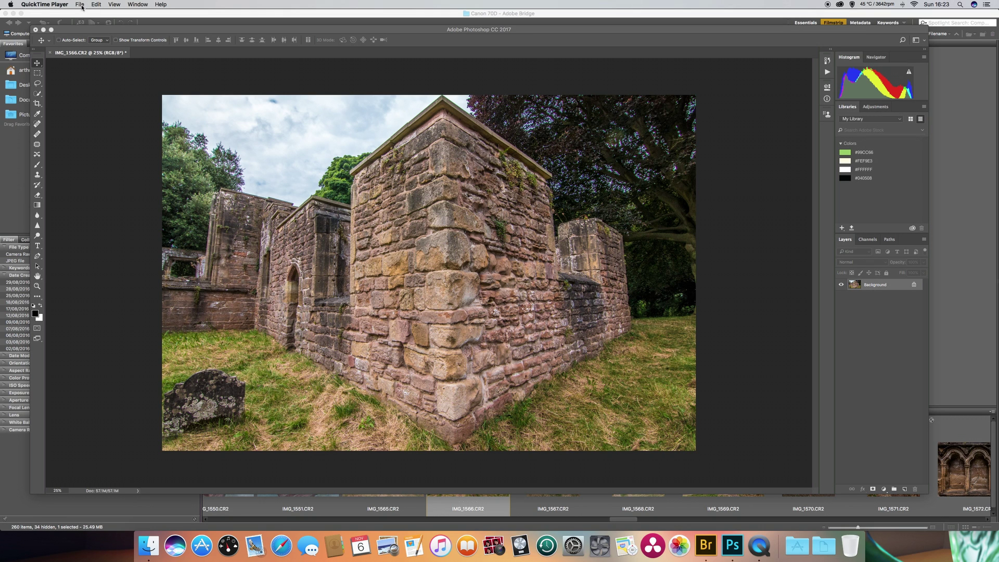
click(122, 101)
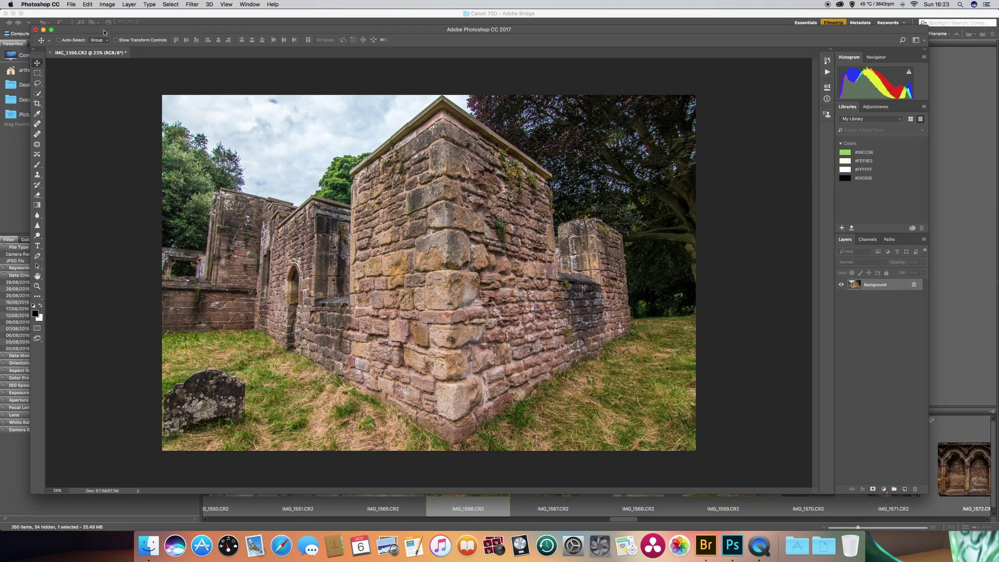
- Rotate the canvas by an arbitrary 0.5° clockwise, leaving white wedges along the edges
click(105, 5)
mouse_move(152, 81)
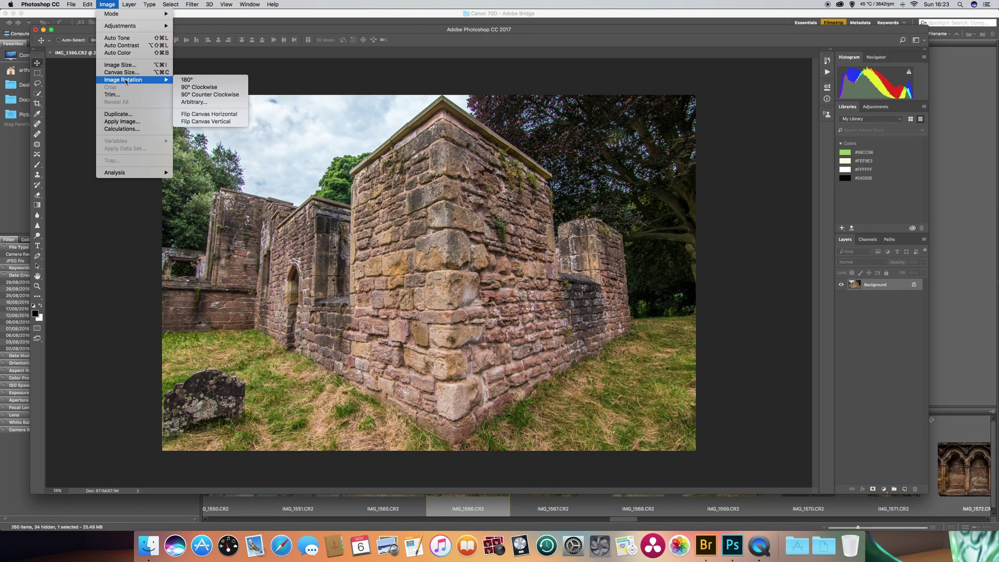
click(202, 104)
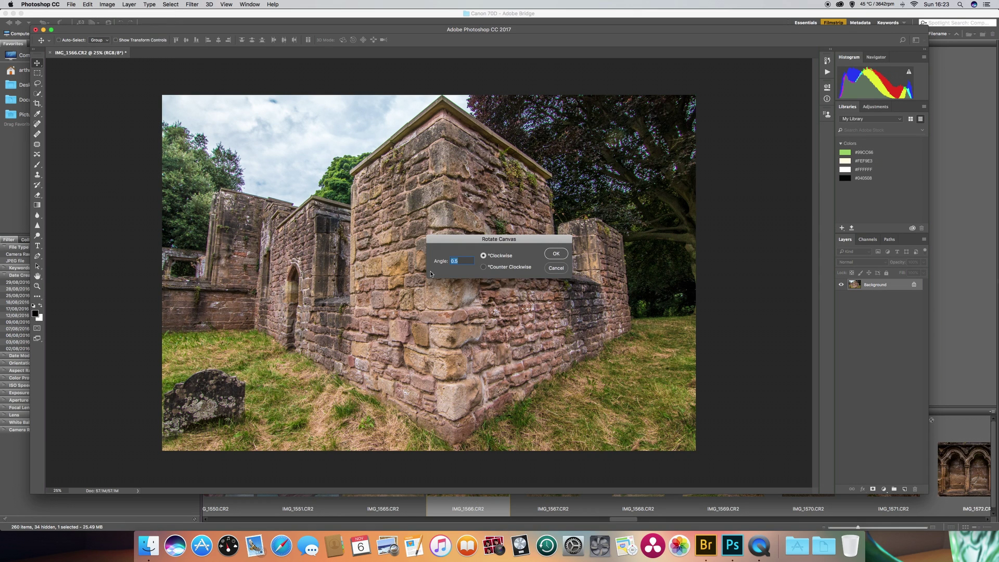
click(553, 254)
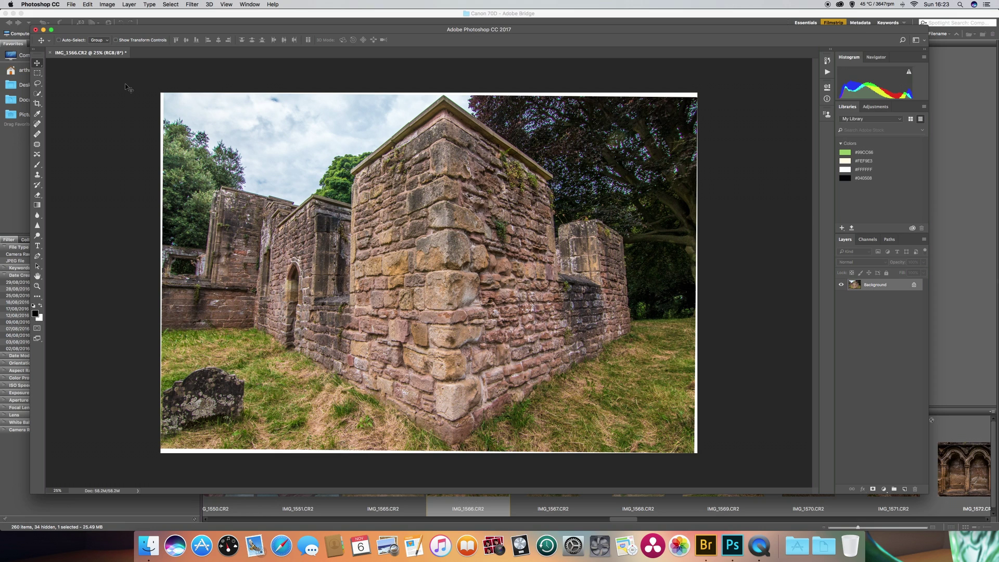
- Crop all four edges past the white wedges, nudge the photo down slightly, and commit
click(38, 104)
drag(431, 93, 430, 95)
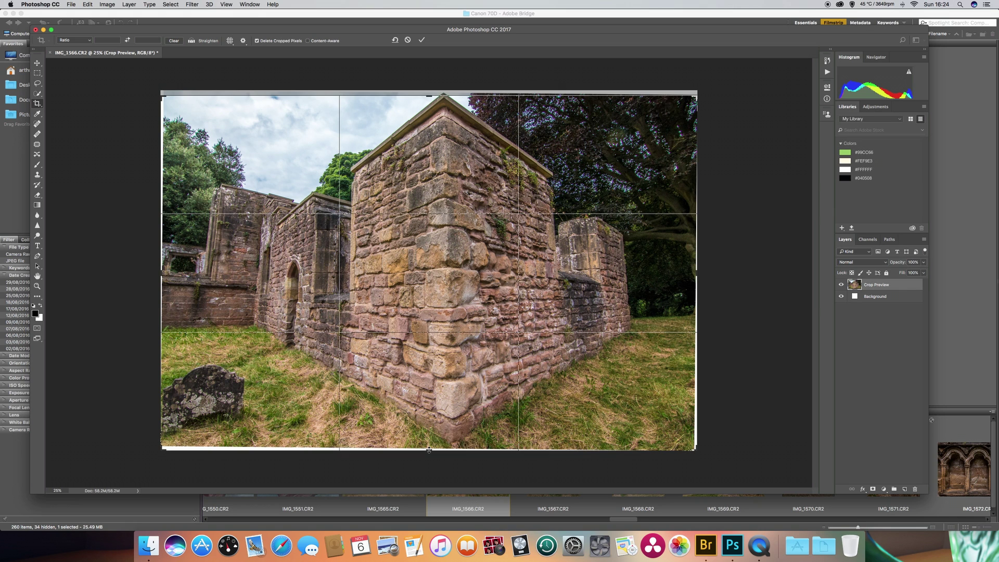
drag(429, 449, 429, 448)
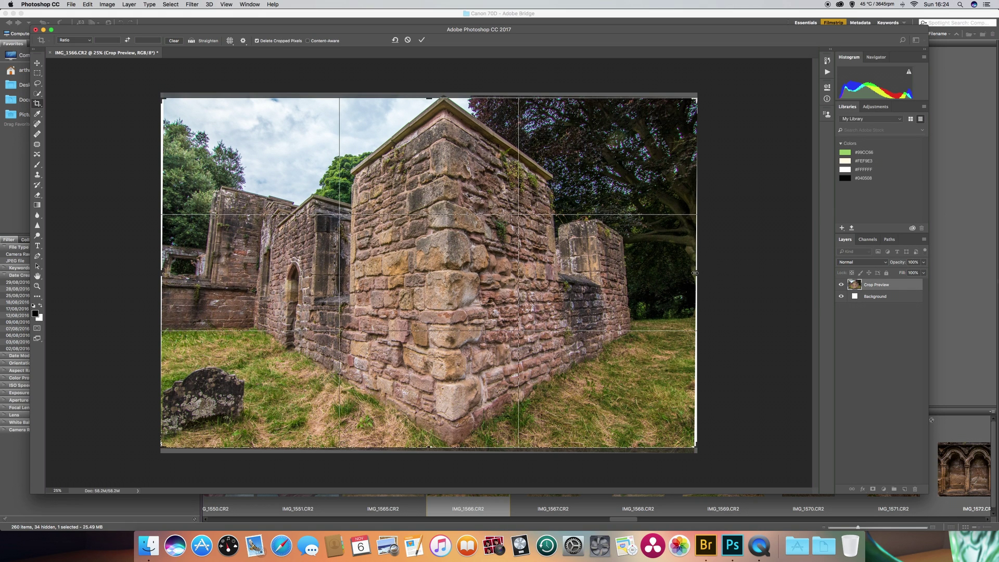
drag(695, 271, 694, 271)
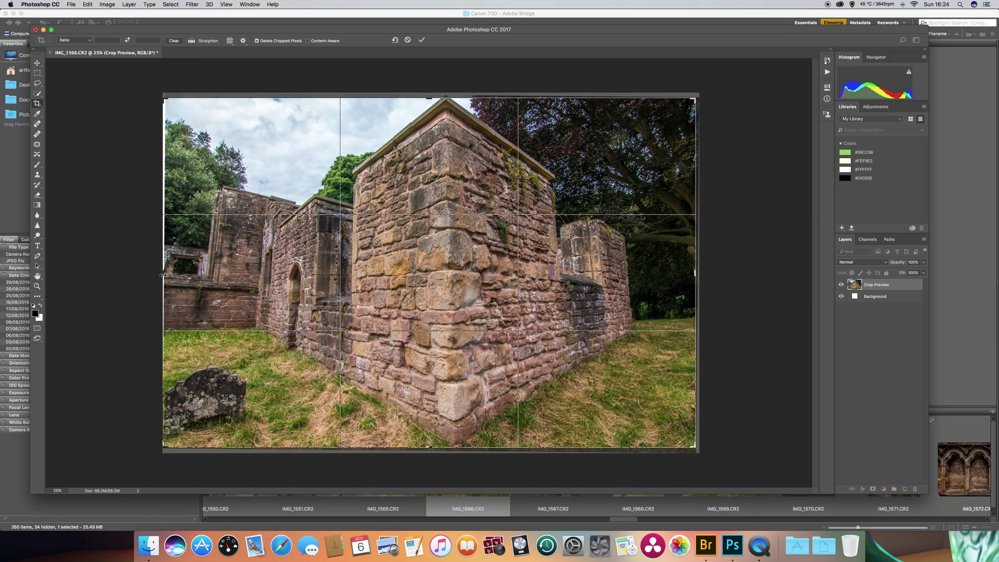
drag(163, 275, 165, 275)
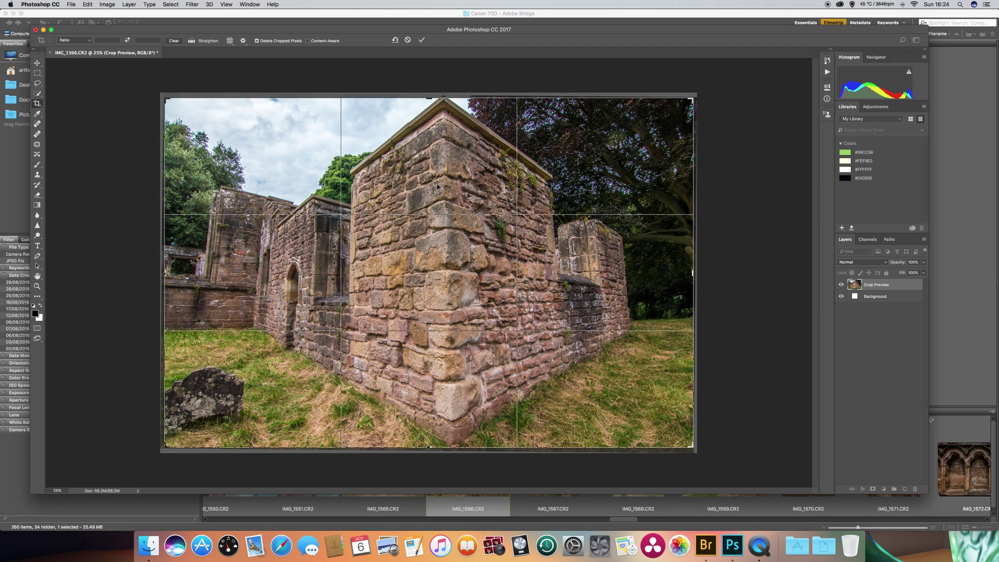
drag(437, 187, 437, 188)
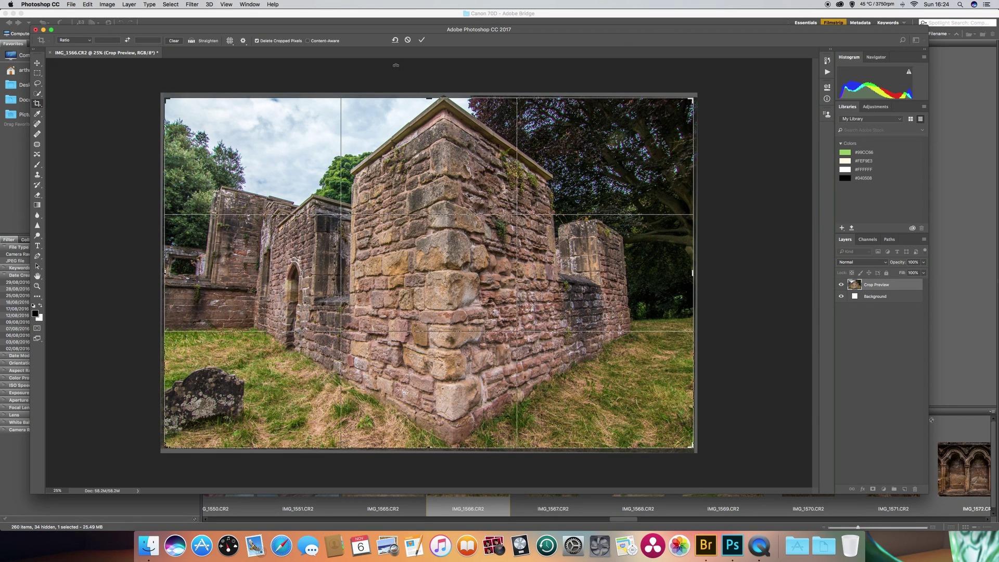
click(421, 40)
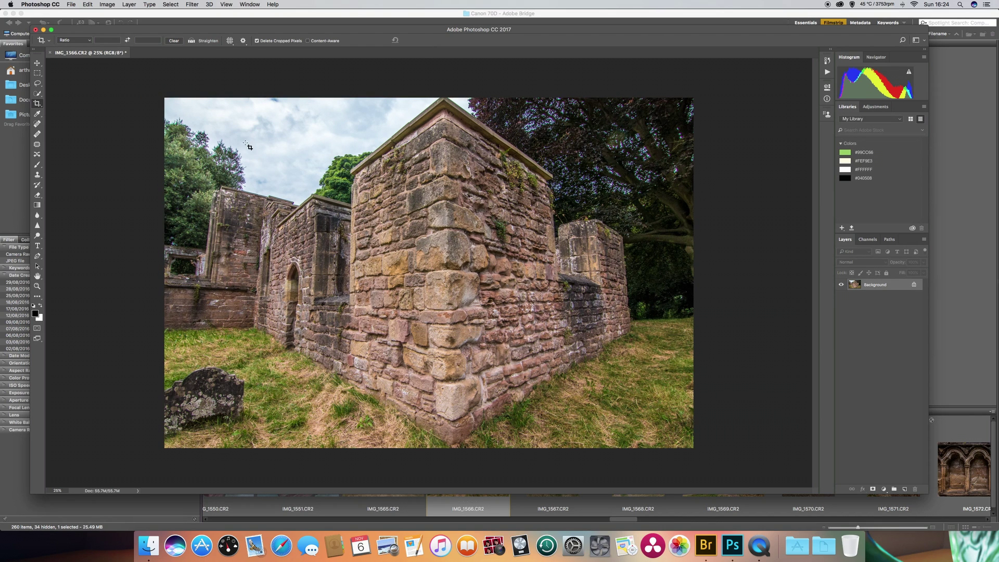
click(37, 63)
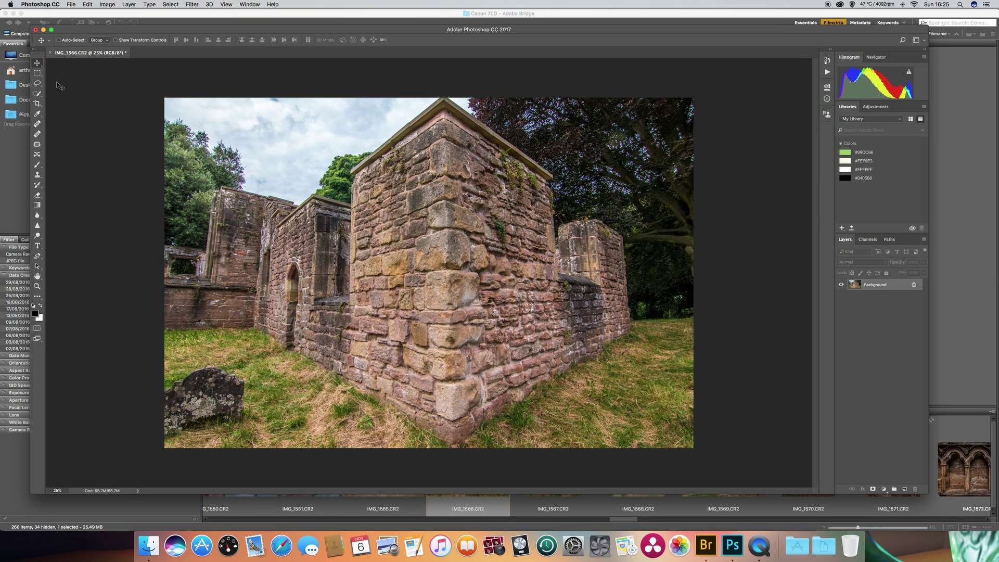
- Ellipse-select the upper-right lens flare, fill it with Content-Aware, and deselect
drag(37, 72, 59, 80)
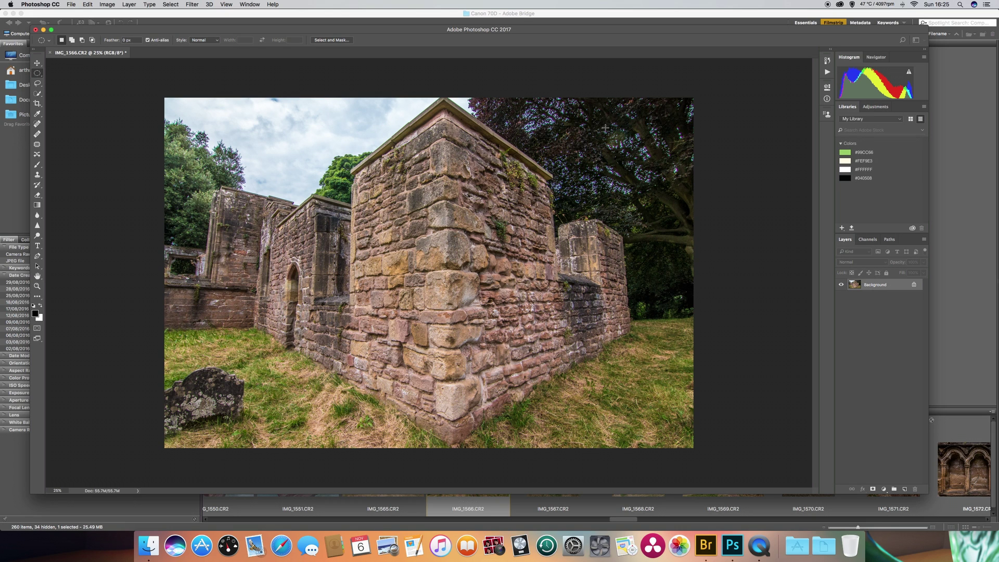
drag(628, 127, 605, 158)
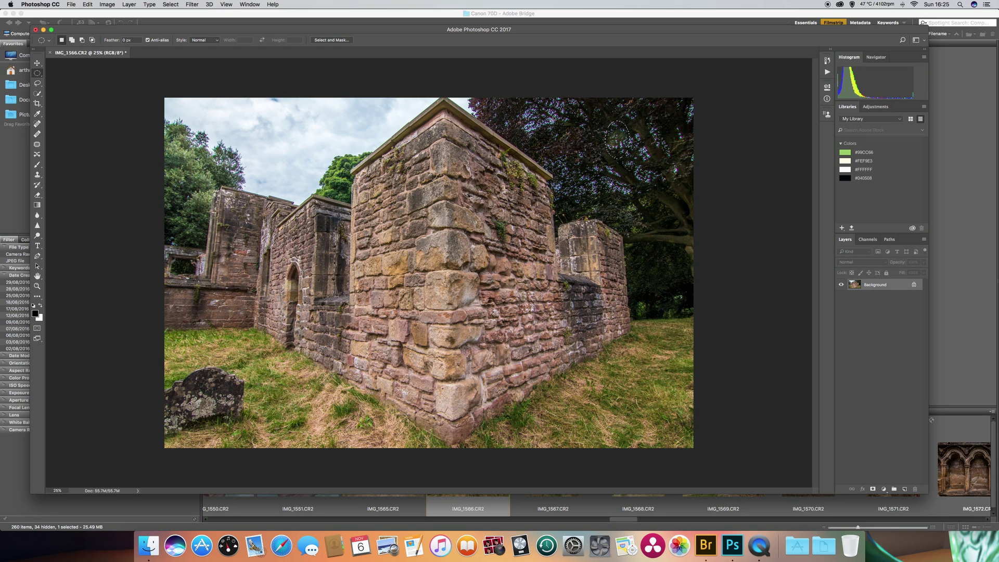
click(86, 5)
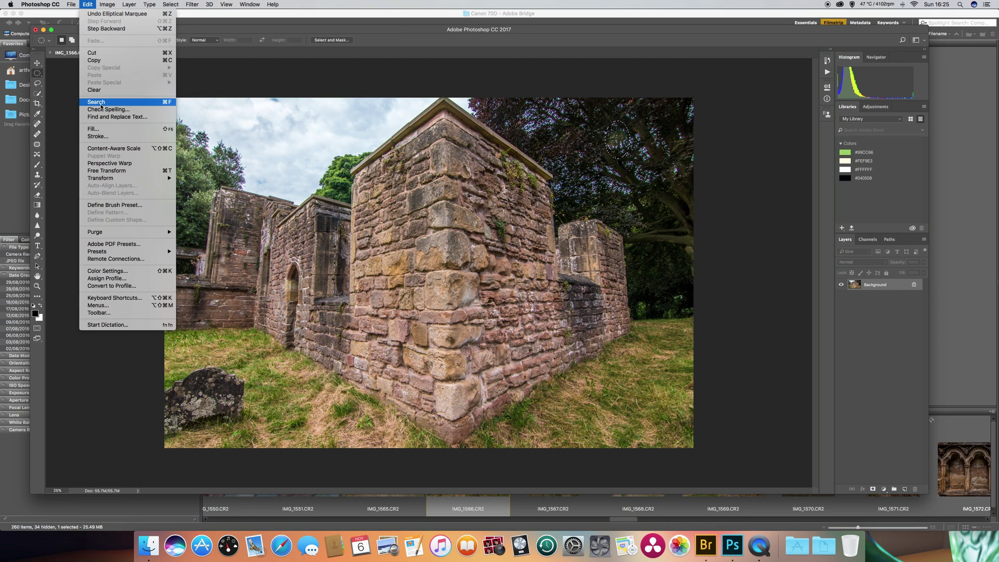
click(106, 134)
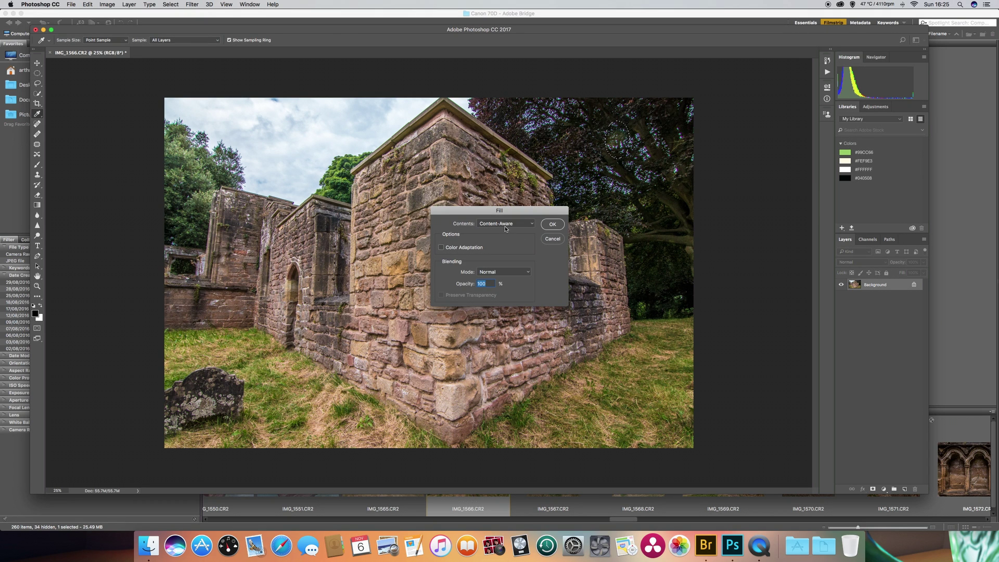
click(552, 224)
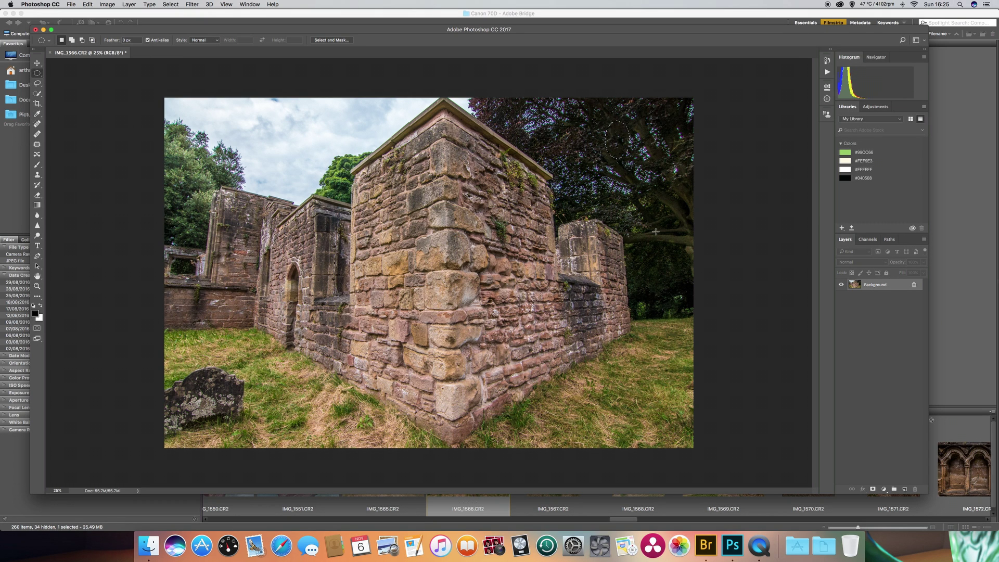
key(super+d)
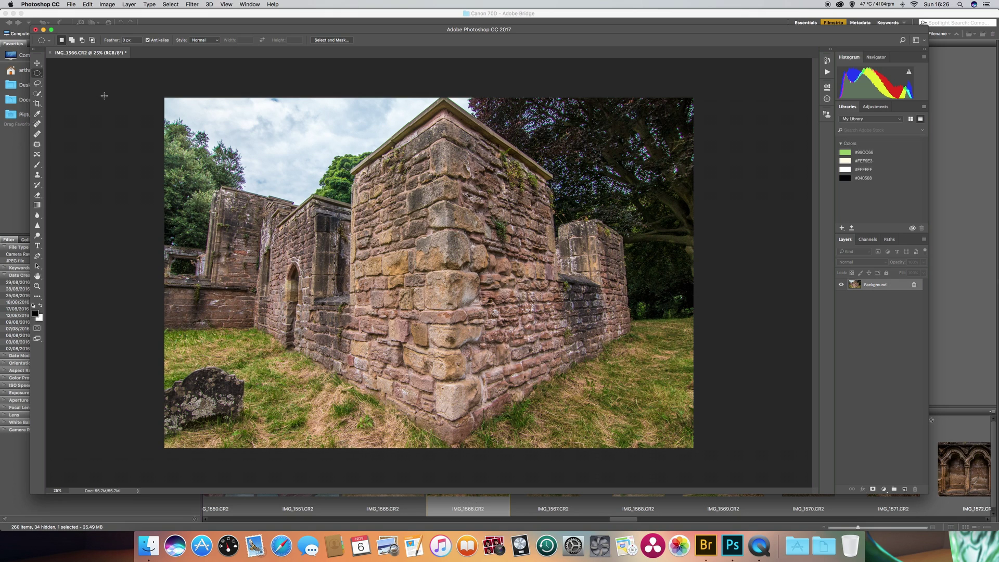